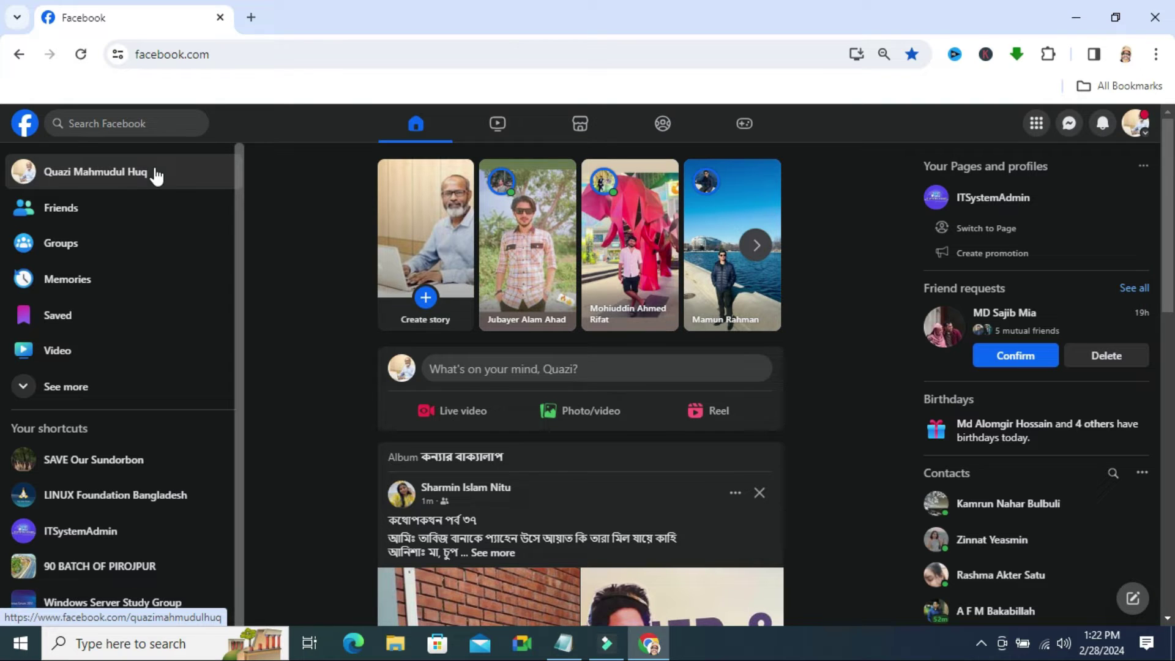
Open your own profile page and show its extra options menu
{"action": "left_click", "coordinate": [106, 175]}
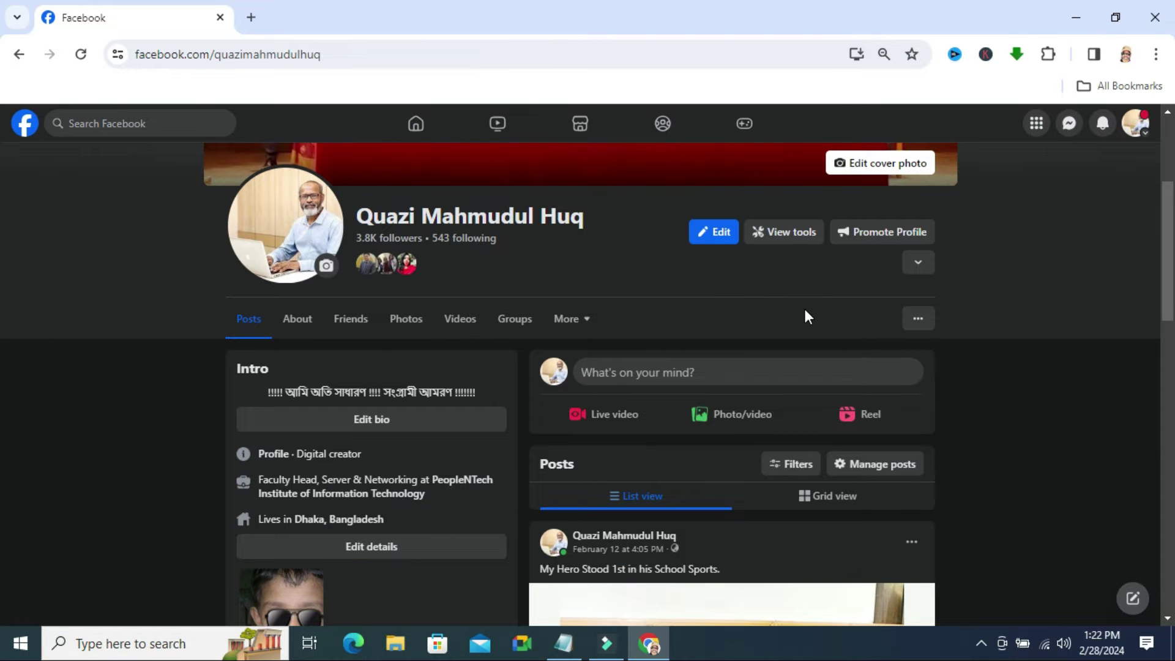
{"action": "left_click", "coordinate": [918, 320]}
{"action": "scroll", "coordinate": [1, 281], "scroll_direction": "down", "scroll_amount": 1}
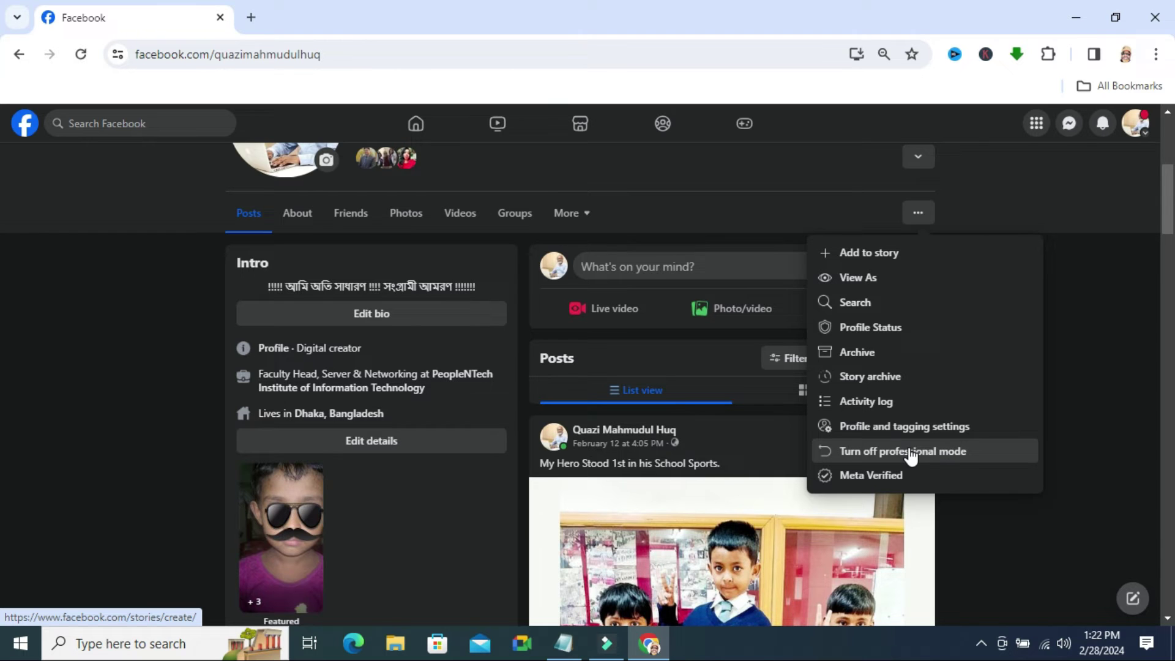
Choose 'Turn off professional mode' and continue to the summary of changes
{"action": "left_click", "coordinate": [932, 451]}
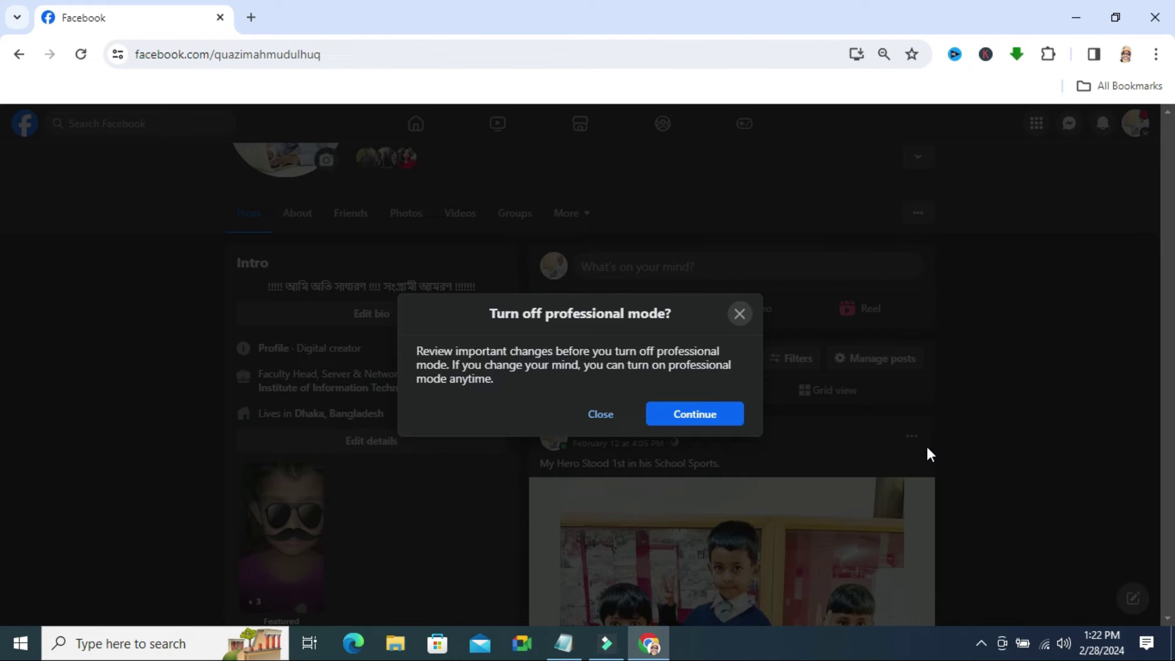
{"action": "left_click", "coordinate": [680, 415]}
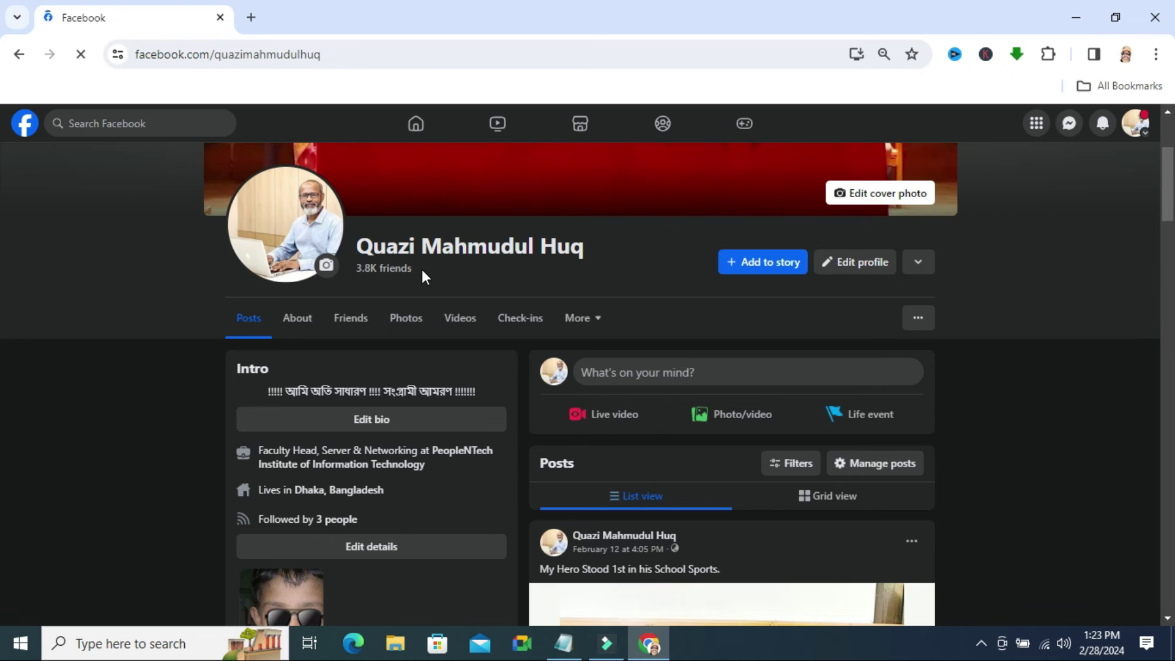
Highlight the new '3.8K friends' count under the profile name
{"action": "left_click_drag", "start_coordinate": [411, 268], "coordinate": [356, 276]}
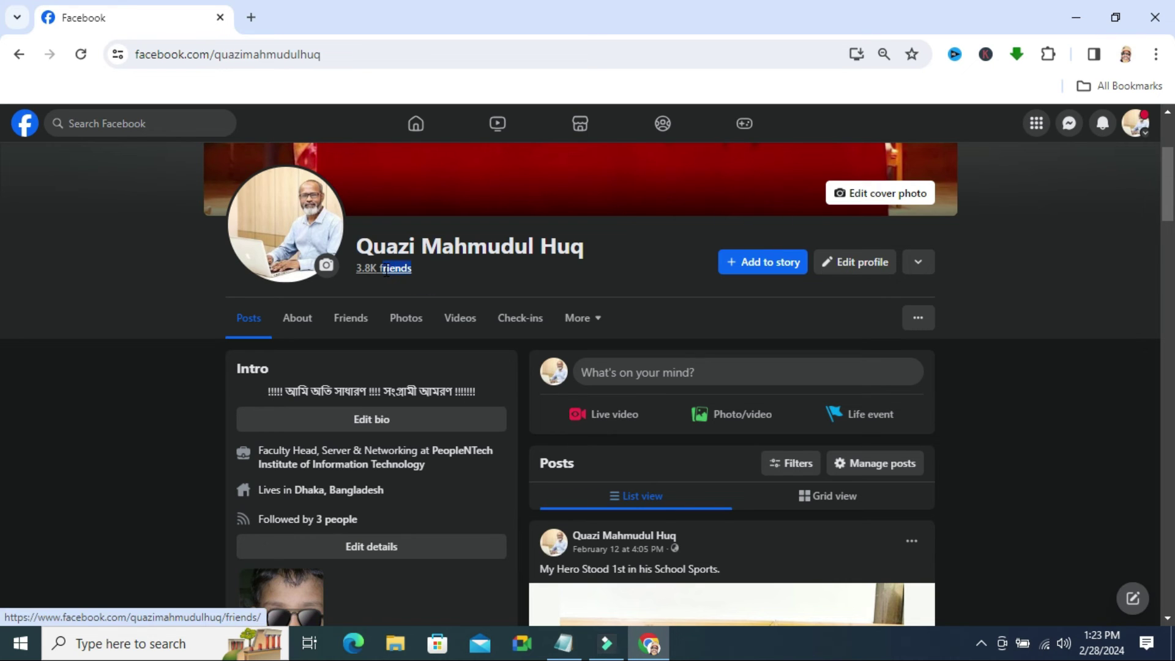